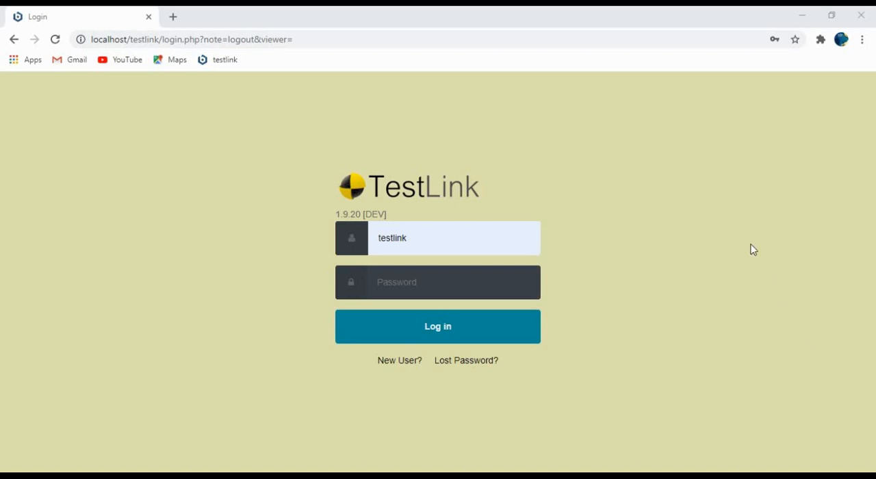
Log in to TestLink with the saved account password and open the project's requirement specifications.
click(433, 287)
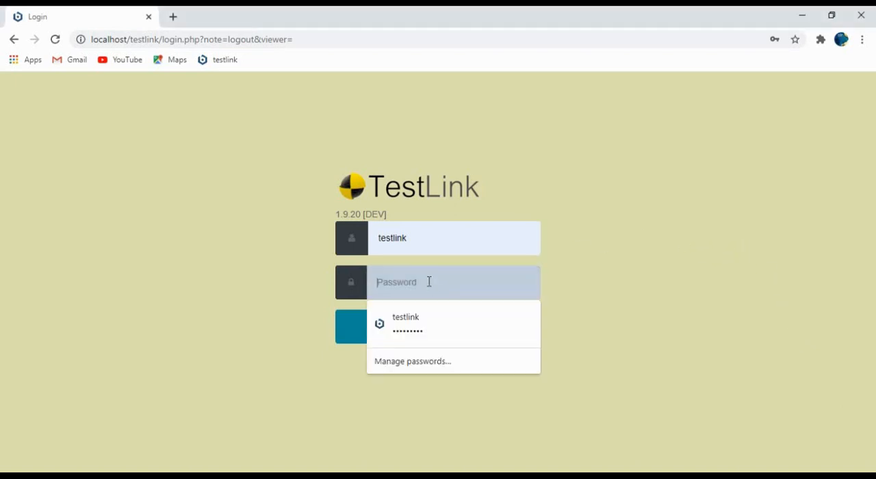
click(418, 337)
click(413, 326)
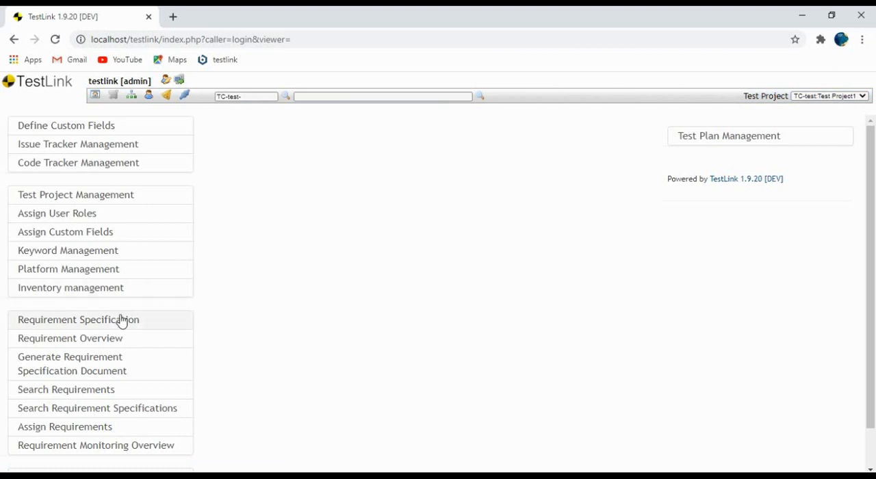
click(75, 322)
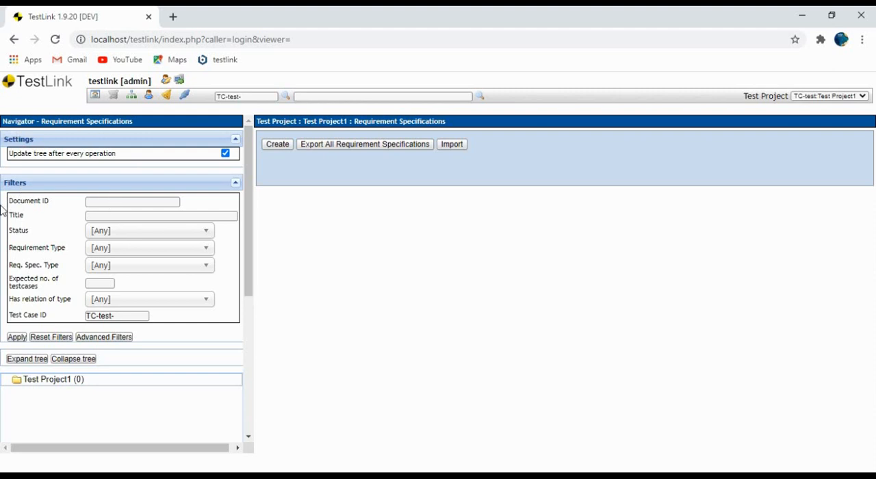
Examine the requirement filter fields, including the available choices for status, requirement type and requirement specification type.
click(105, 201)
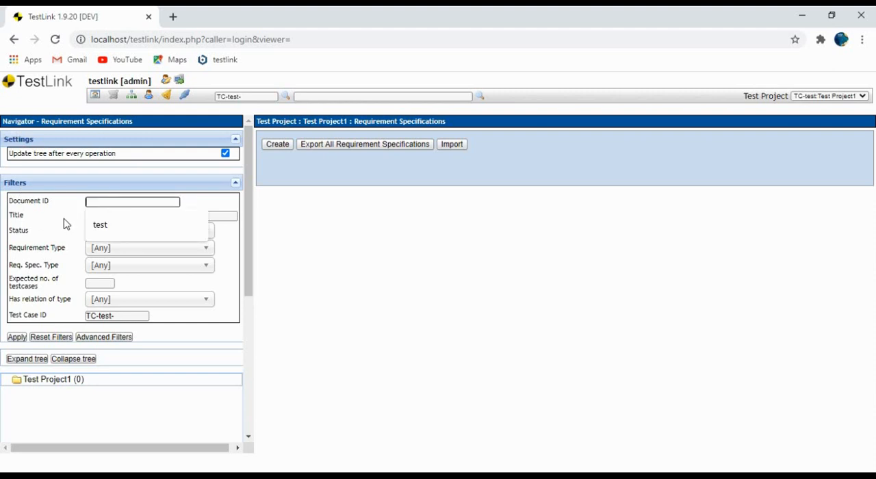
click(115, 216)
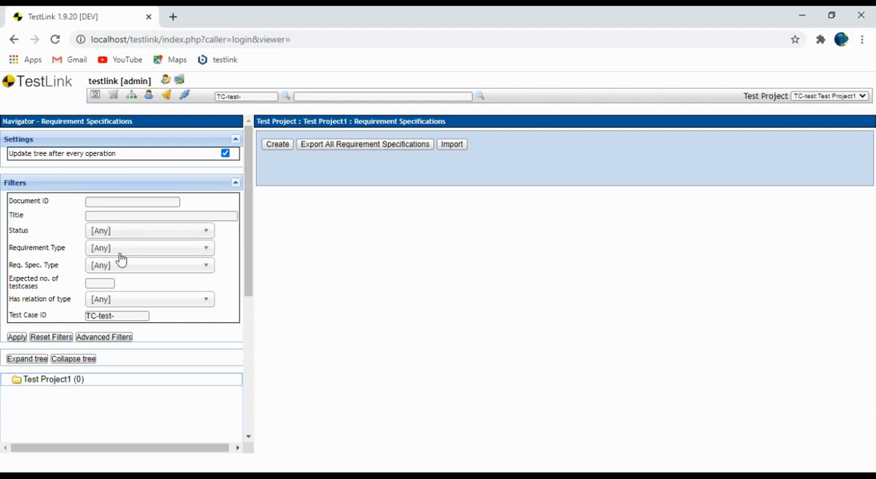
click(120, 239)
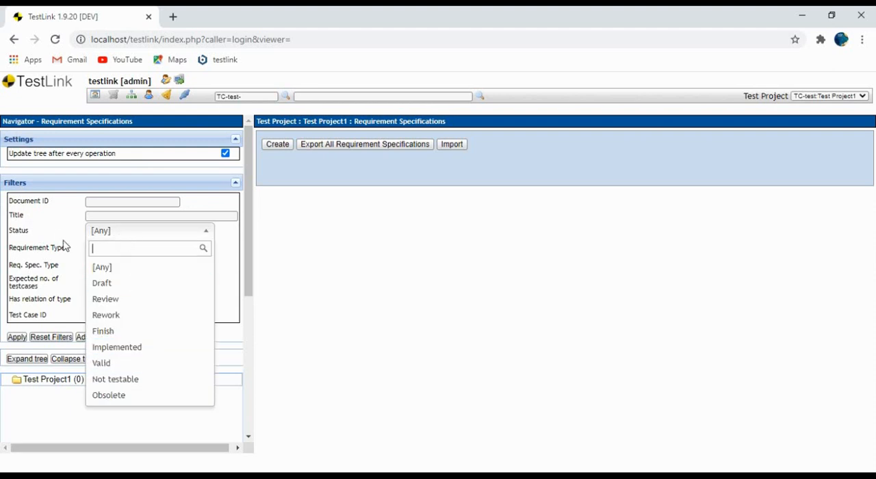
click(71, 249)
click(130, 251)
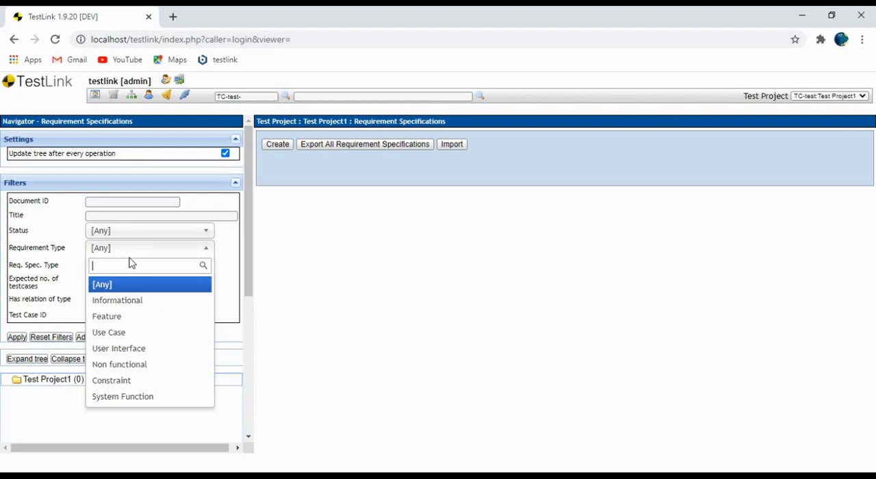
click(66, 268)
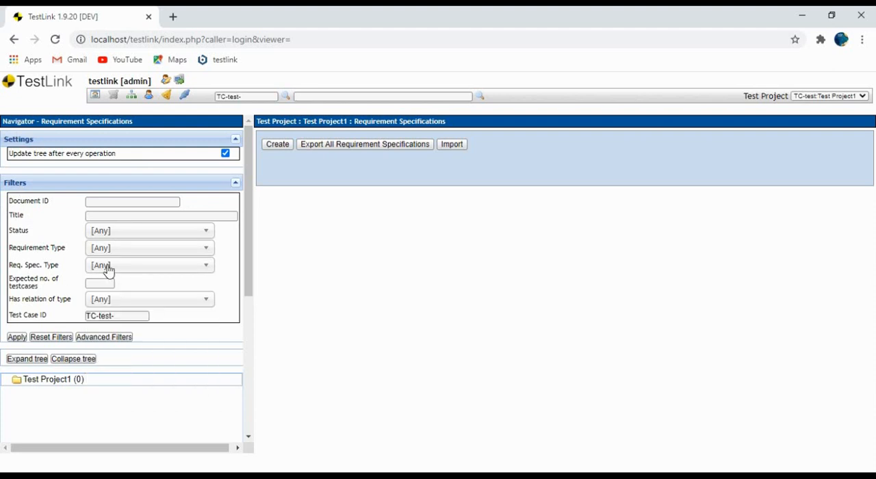
click(103, 271)
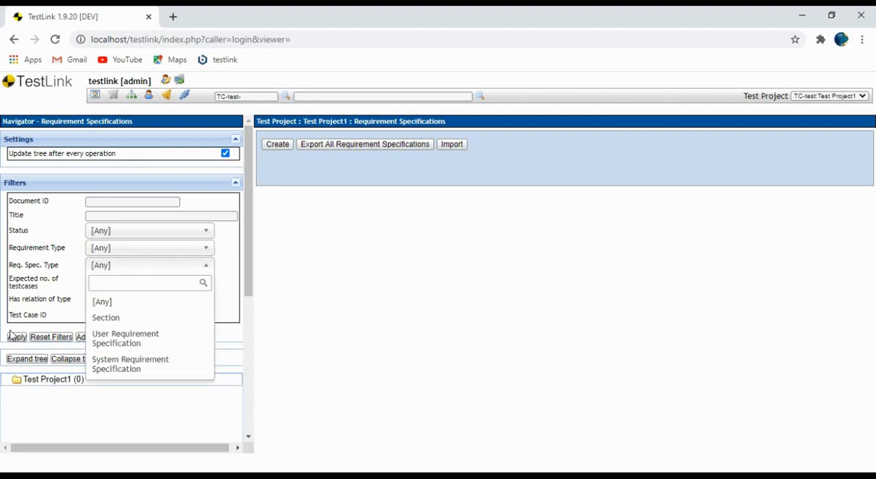
click(71, 321)
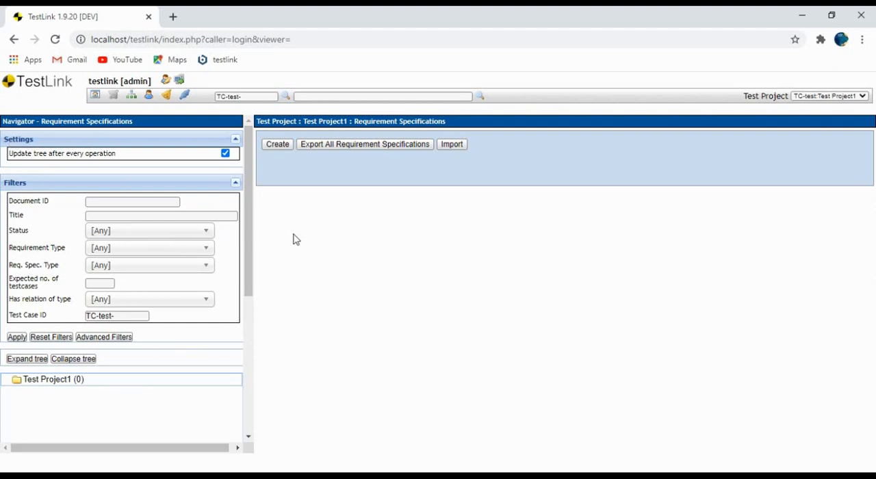
Start a new requirement specification in Test Project1 with document ID dc1 and title "login functionality".
click(278, 145)
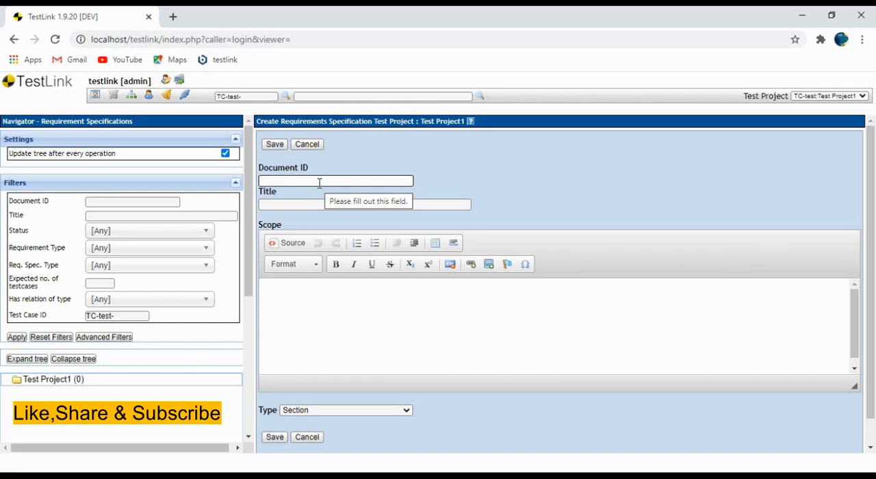
text(dc1)
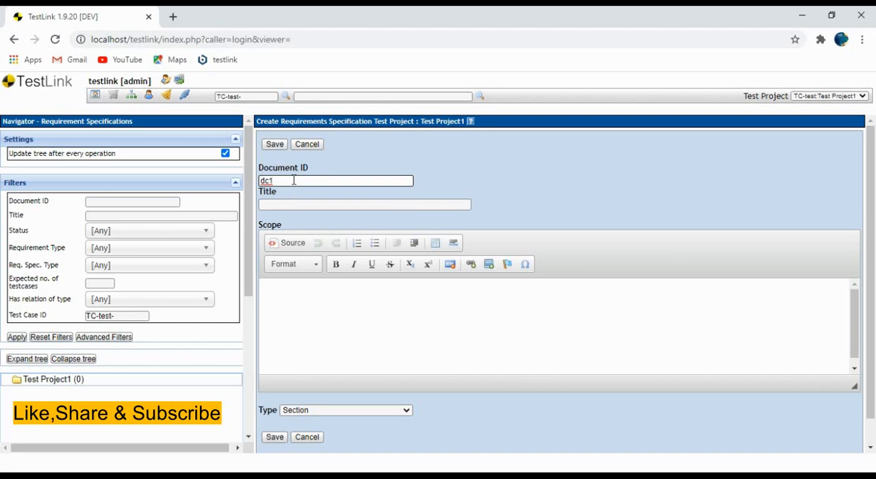
click(288, 205)
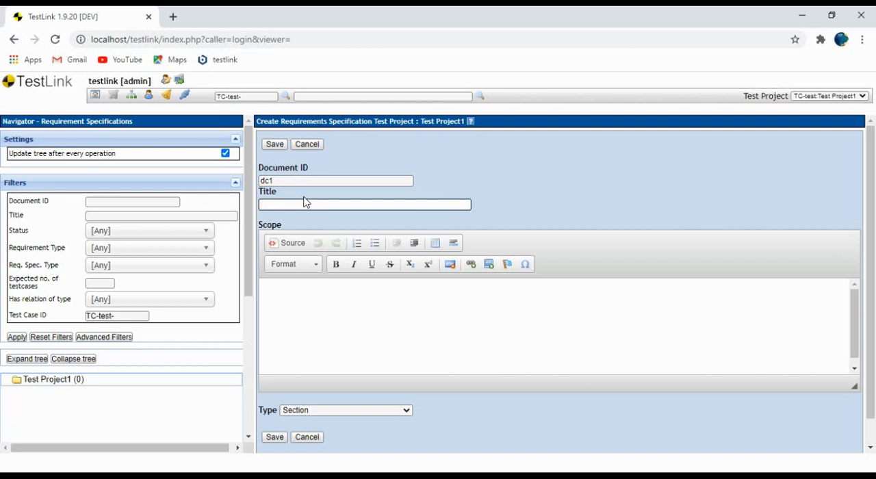
text(login functionality)
click(519, 182)
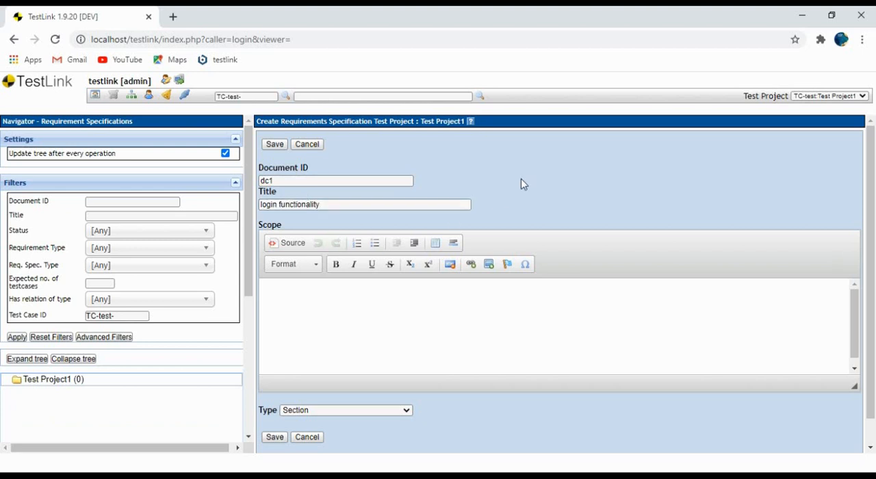
Enter "demo" as the scope text of the dc1 requirement specification.
click(330, 319)
text(dmo)
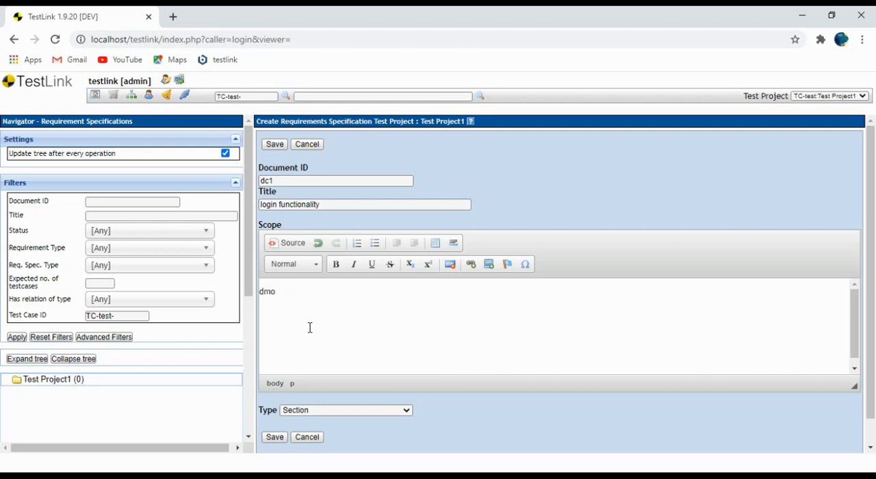
key(BackSpace)
text(emo)
drag(301, 293, 248, 292)
click(369, 344)
Set the dc1 specification's type to User Requirement Specification and save it.
scroll(365, 327, down, 1)
click(397, 412)
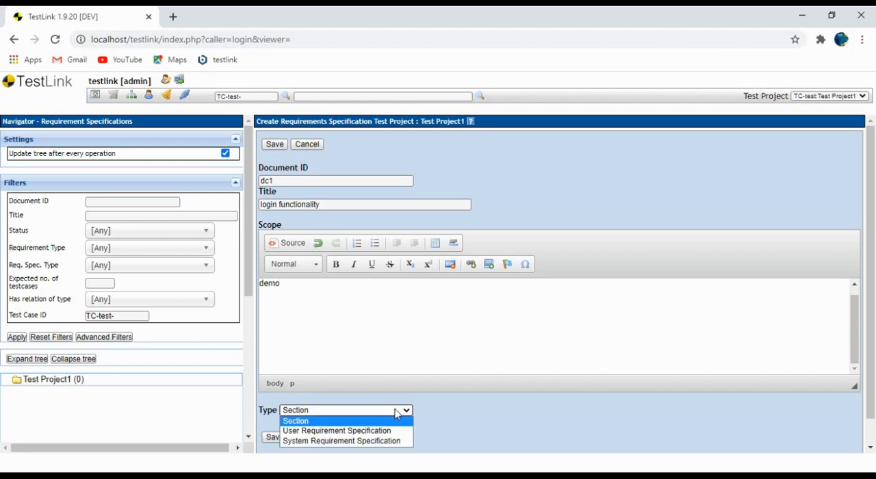
click(339, 431)
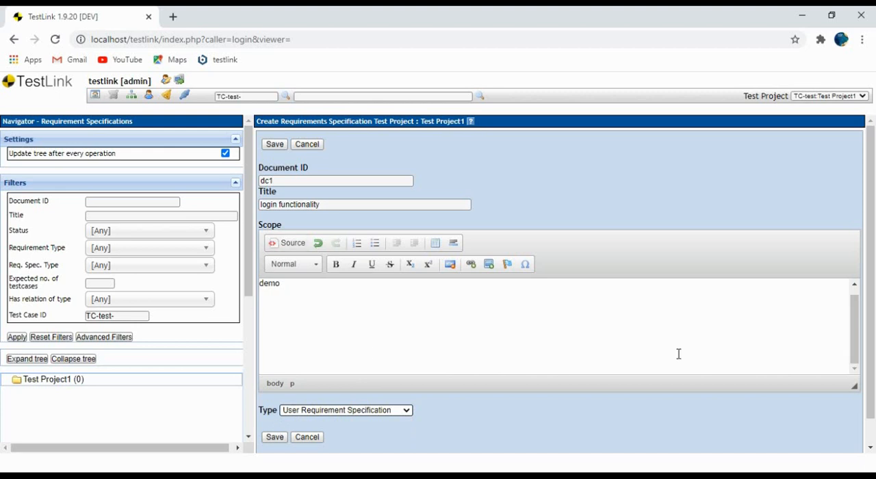
click(274, 438)
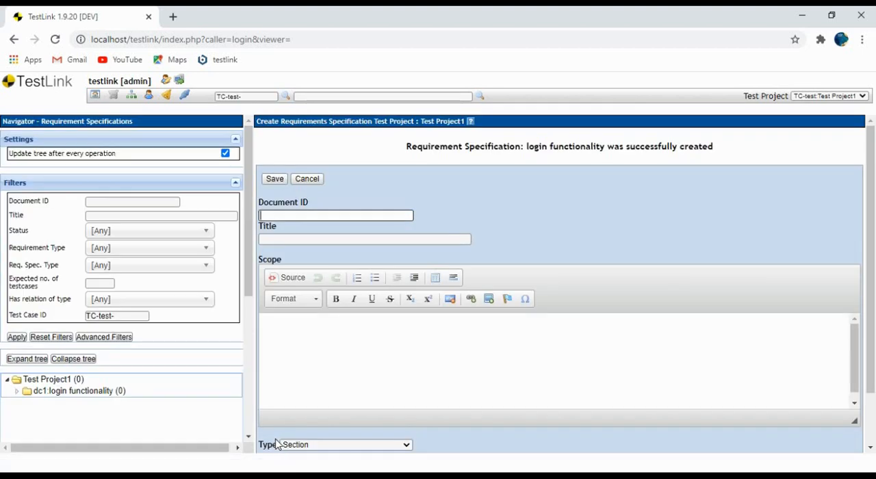
Open the dc1 login functionality specification and review its title, type, creation details and scope.
click(54, 392)
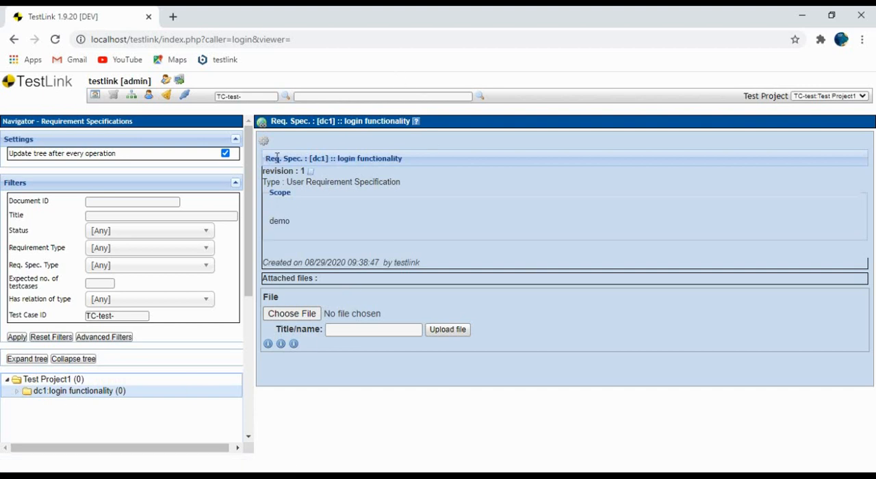
drag(402, 158, 313, 161)
drag(287, 180, 404, 190)
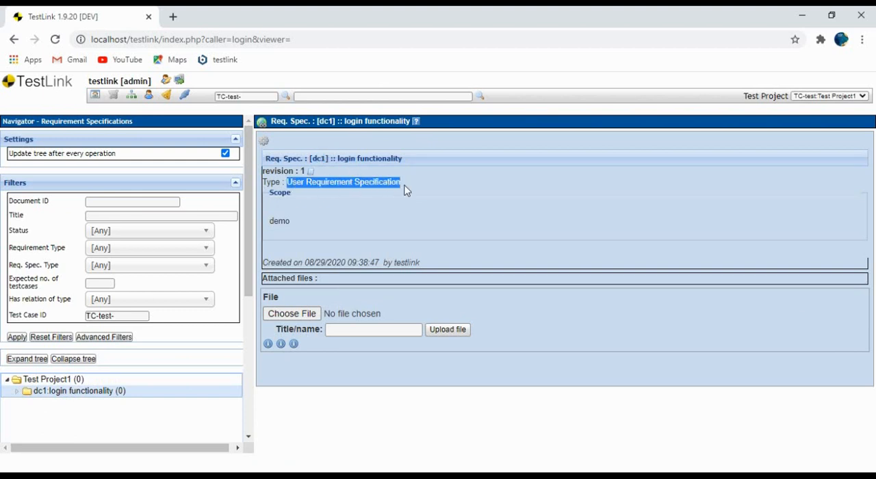
drag(273, 261, 422, 264)
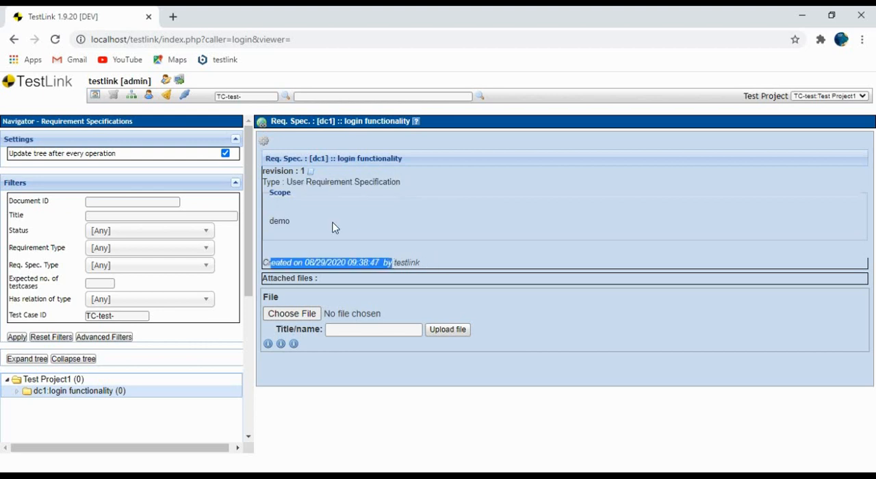
drag(270, 221, 291, 227)
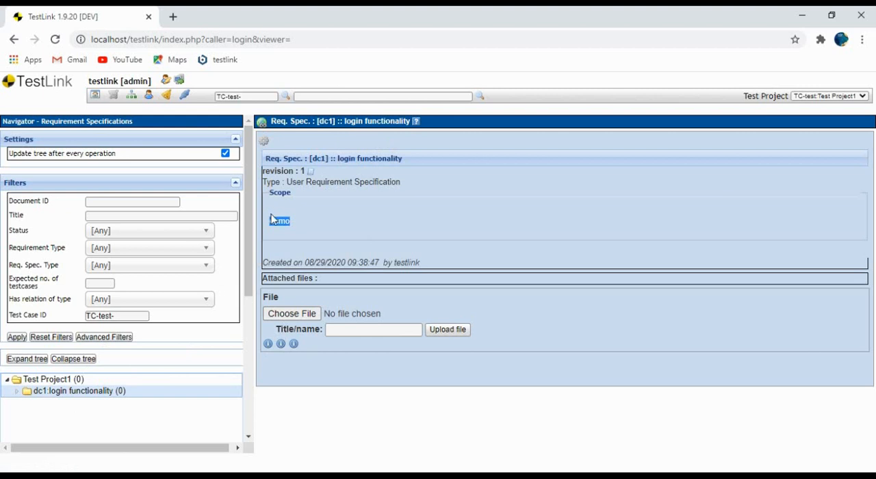
Start another requirement specification under Test Project1 with document ID dc12, title "login 1" and scope "demo2".
click(42, 380)
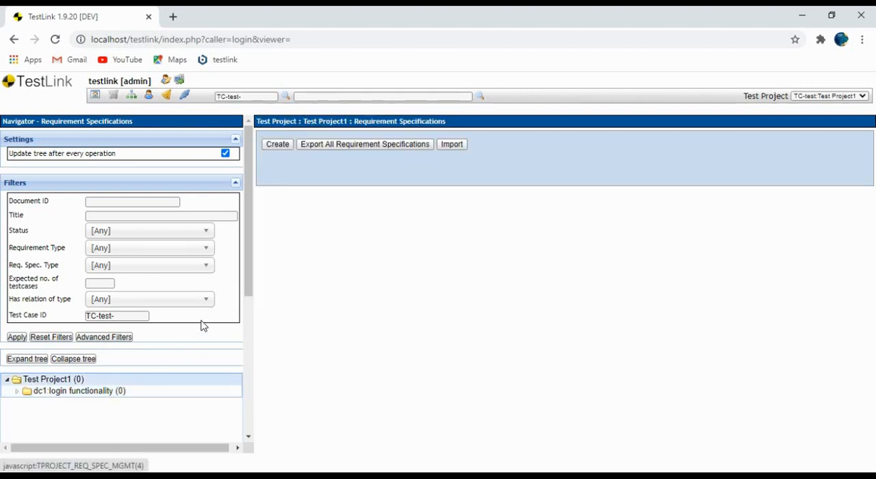
click(276, 146)
text(dc12)
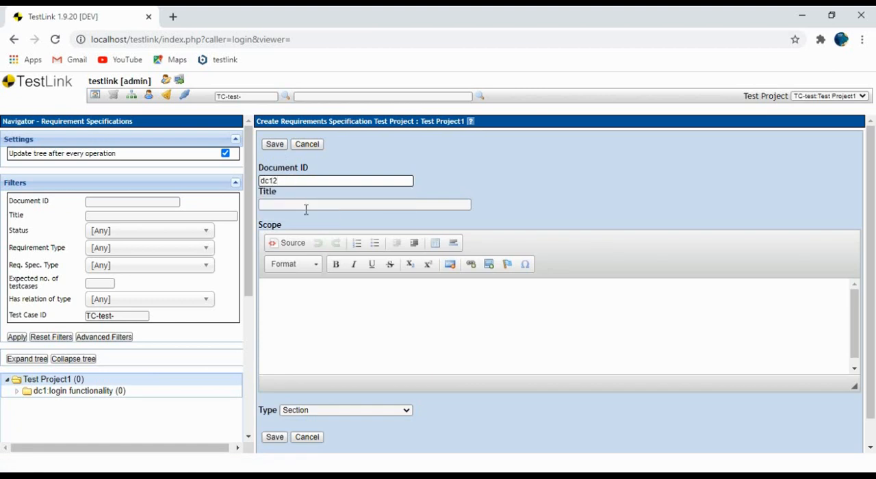
click(306, 206)
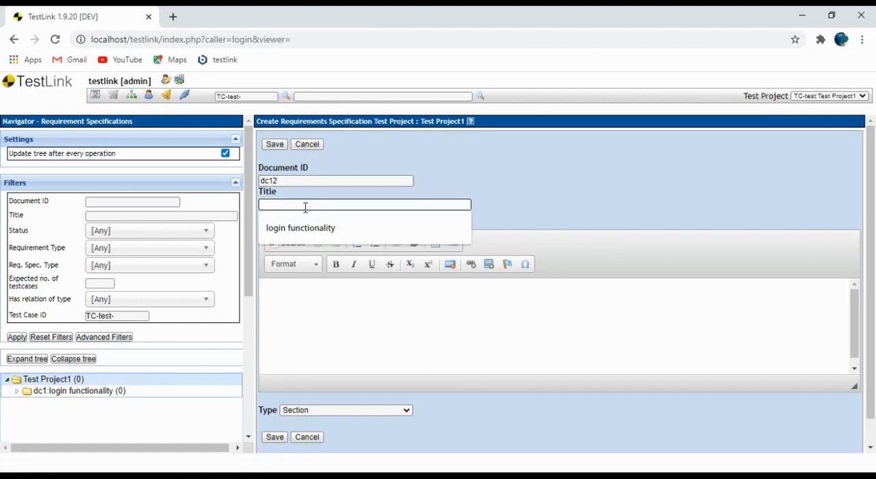
text(login 1)
click(348, 314)
text(demo2)
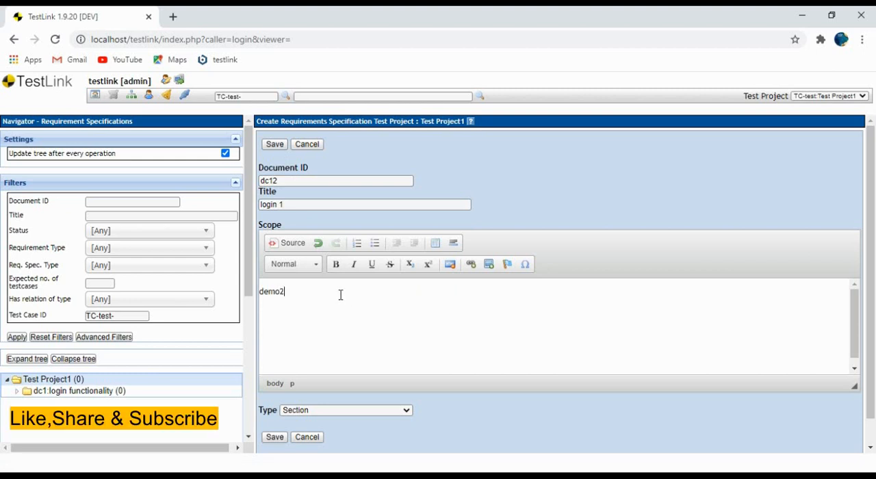
Save the dc12 specification with type System Requirement Specification and open it from the project tree.
scroll(341, 296, down, 1)
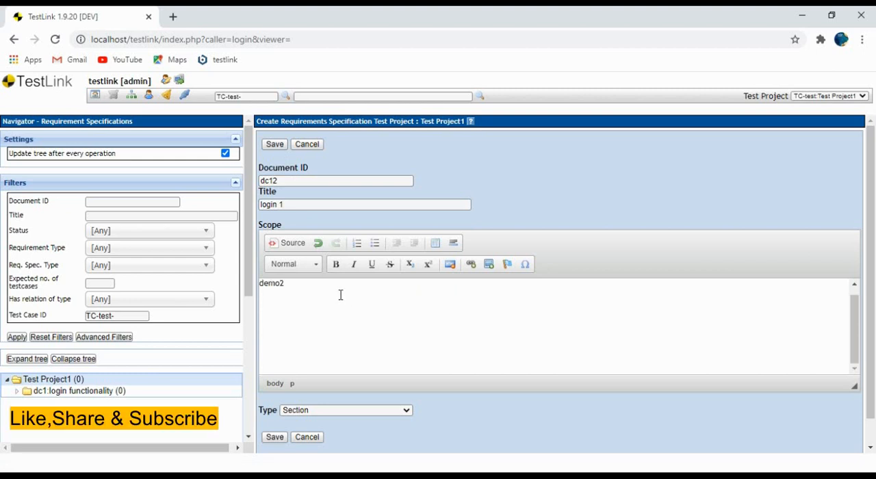
click(358, 411)
click(355, 441)
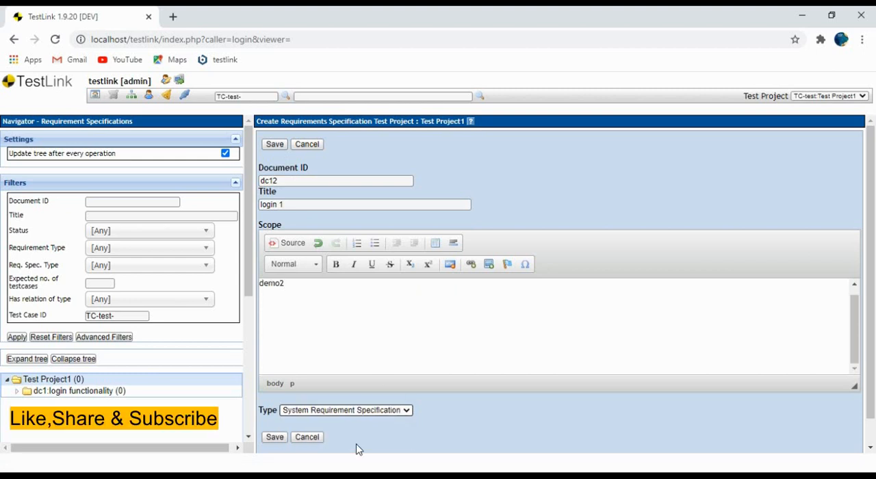
click(278, 441)
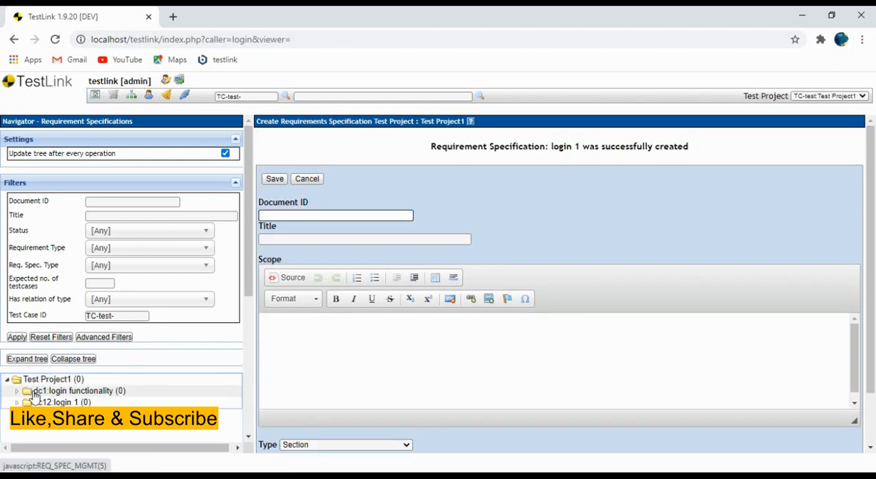
click(62, 402)
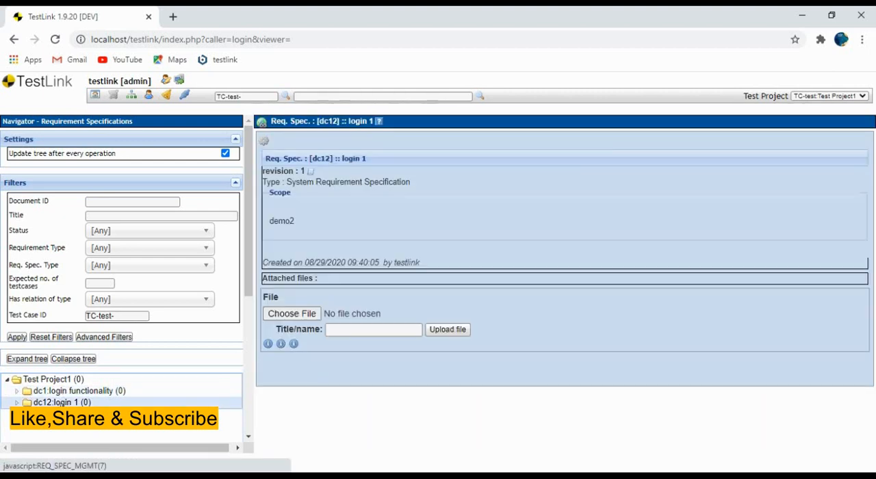